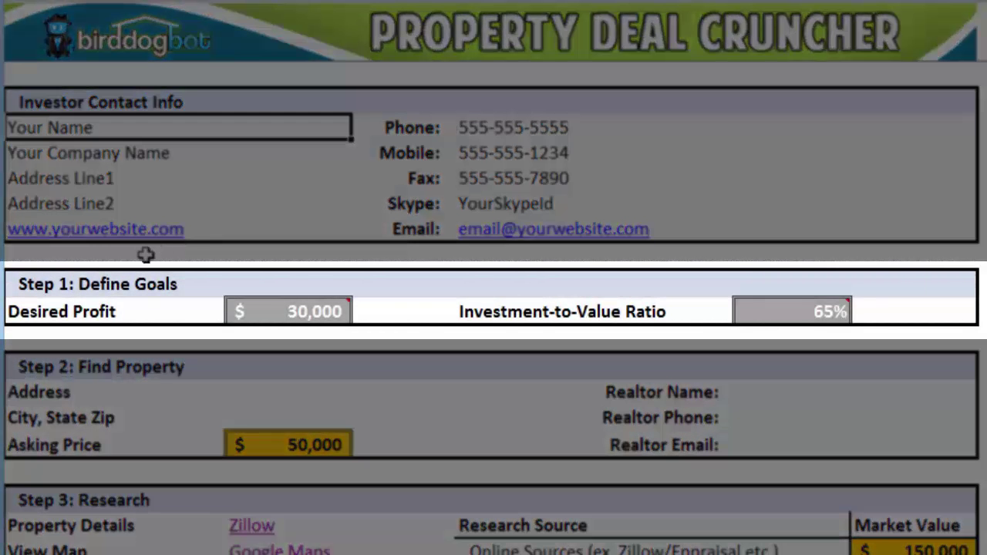
# Step: Select the Max Purchase Price label and value in the Step 1 goals section
pyautogui.click(135, 283)
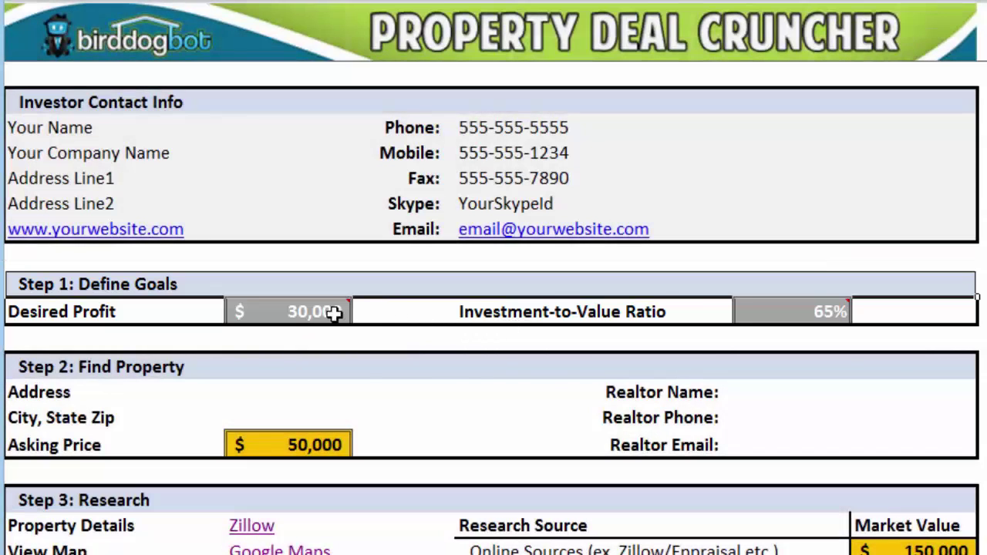
pyautogui.moveTo(316, 311)
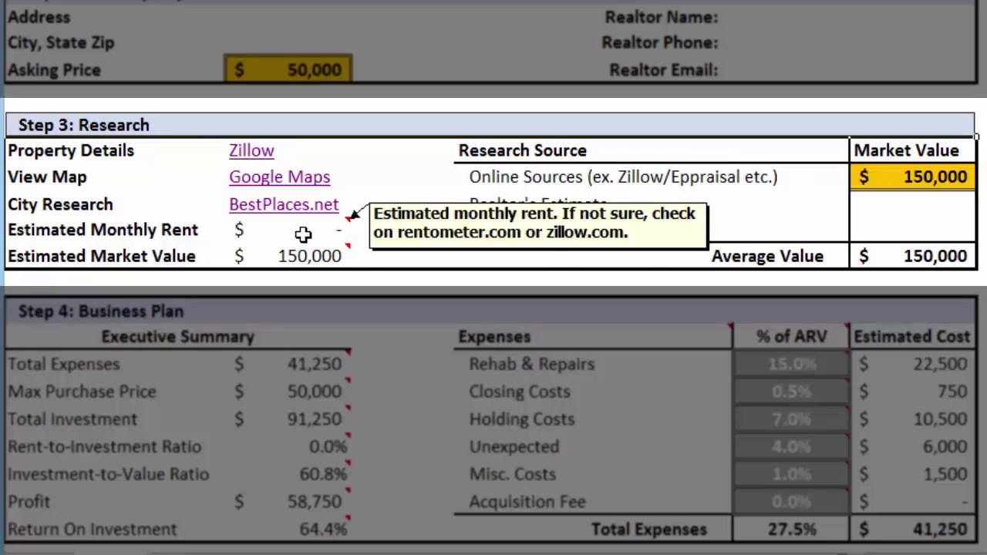
pyautogui.moveTo(299, 258)
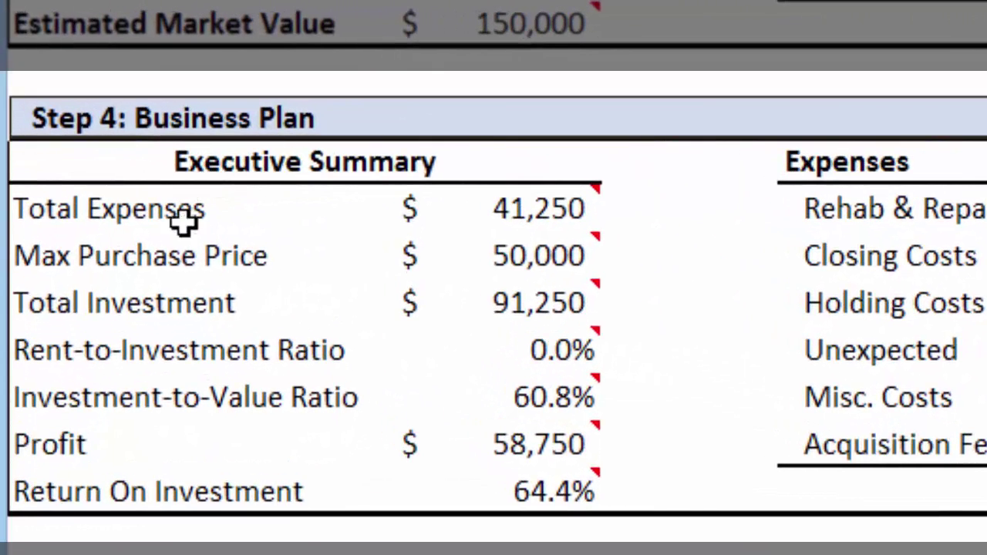
pyautogui.click(168, 262)
pyautogui.moveTo(168, 262); pyautogui.dragTo(416, 262)
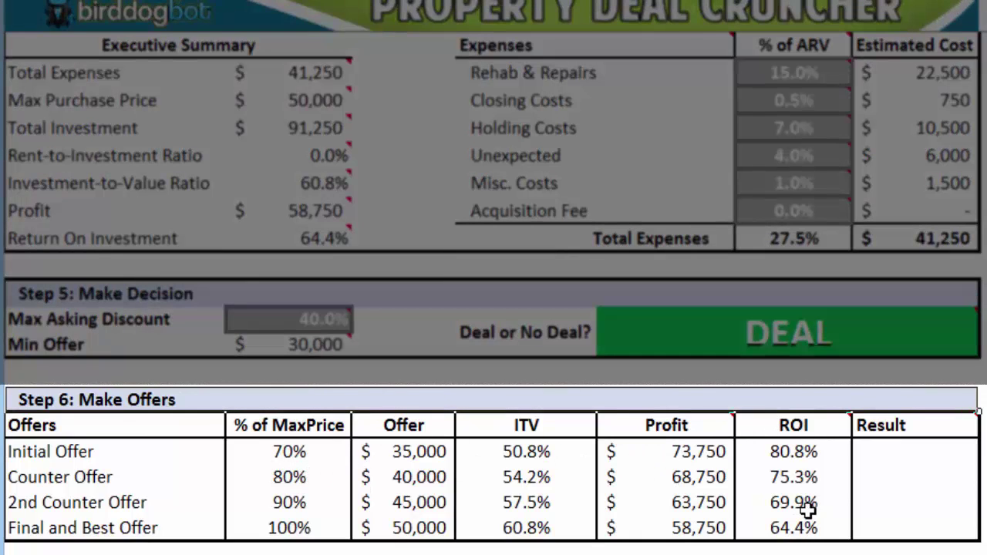
# Step: Set the Initial Offer result to Rejected and the Counter Offer result to Pending
pyautogui.click(888, 458)
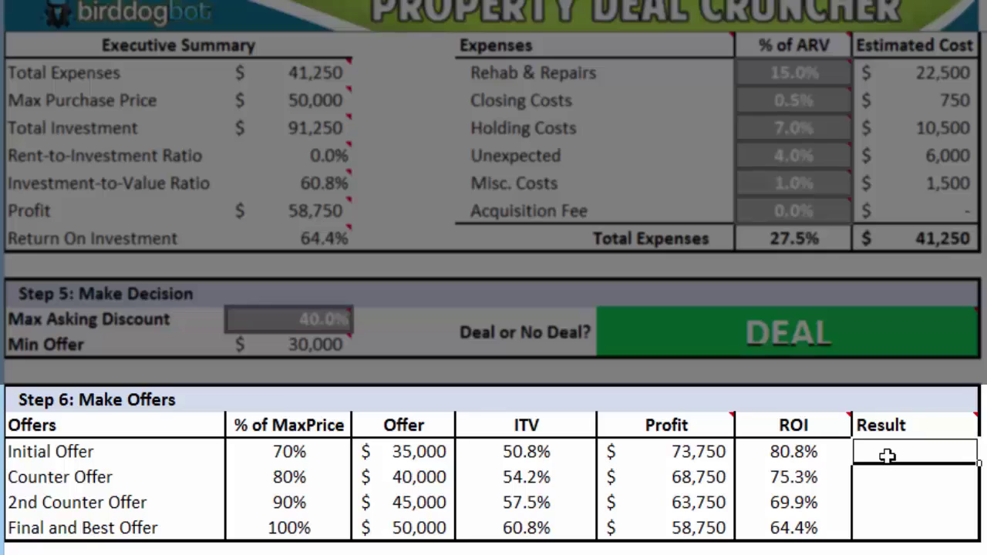
pyautogui.write('Rejected')
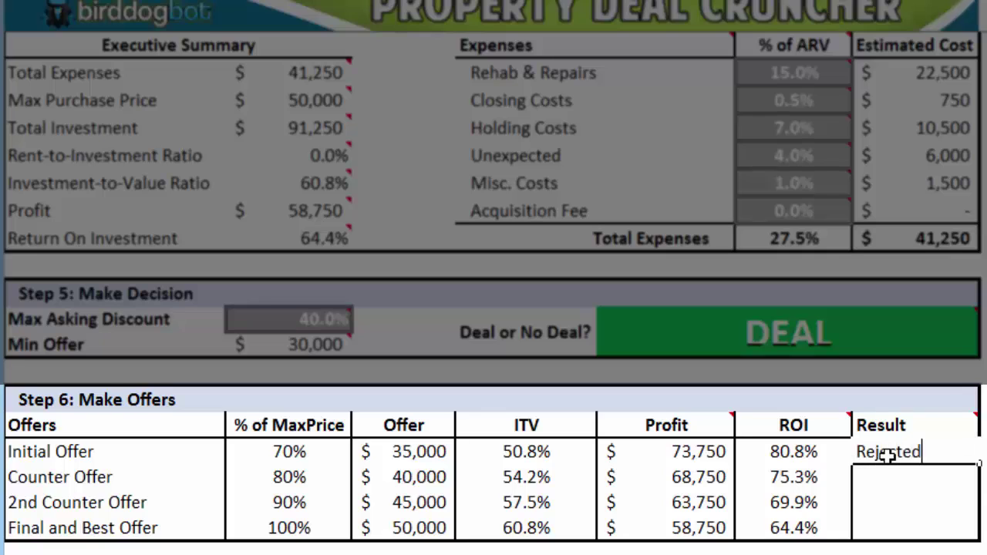
pyautogui.press('Return')
pyautogui.write('Pending')
pyautogui.press('Return')
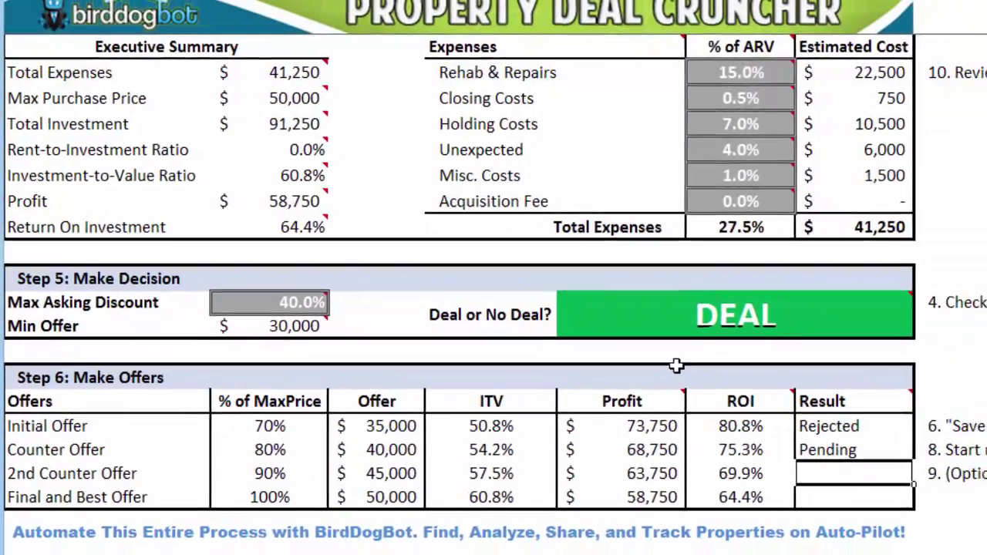
pyautogui.scroll(10, 678, 366)
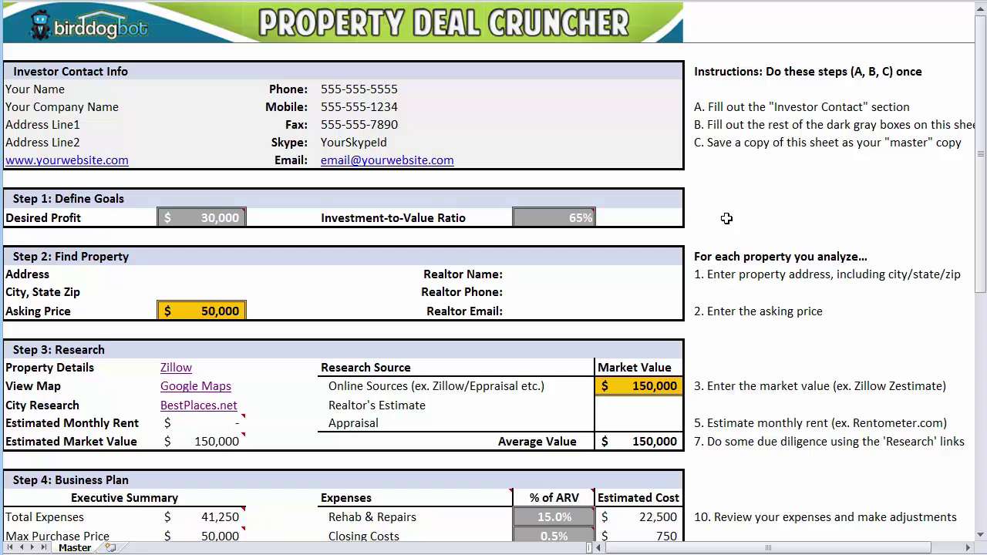
pyautogui.click(61, 91)
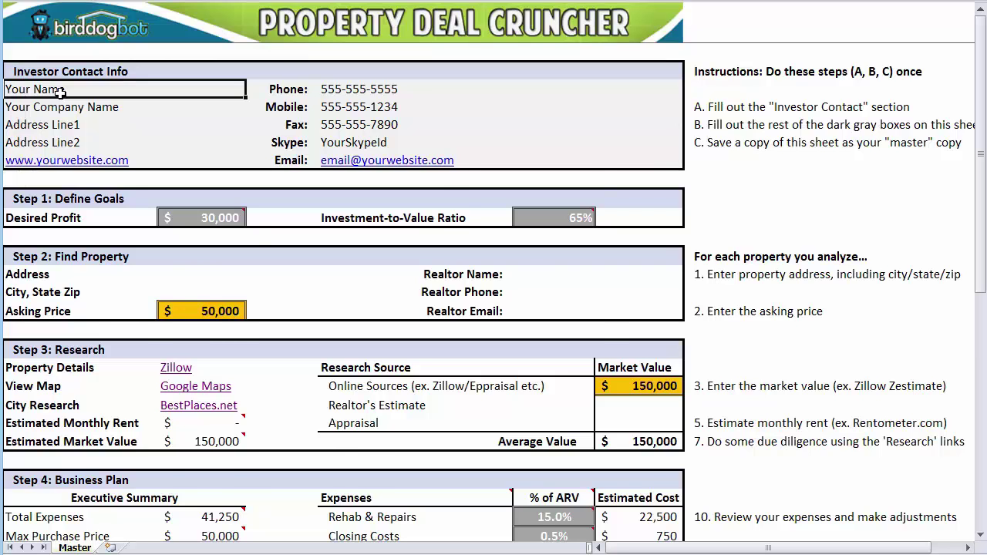
pyautogui.scroll(-2, 60, 91)
pyautogui.moveTo(549, 487)
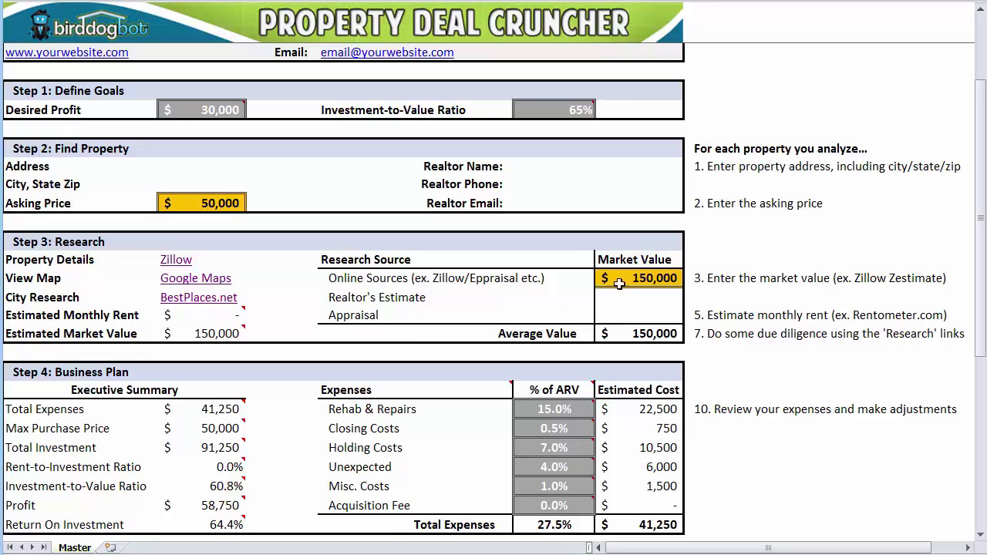
# Step: Enter the property's street address, city/state/zip, and a 50000 asking price in Step 2
pyautogui.click(199, 167)
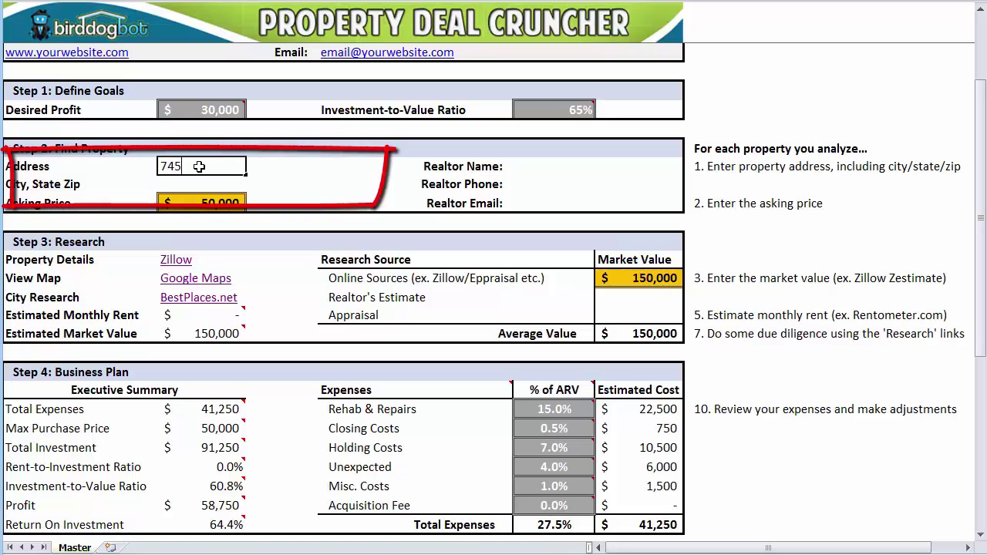
pyautogui.press('Return')
pyautogui.write('Miami, FL 33127')
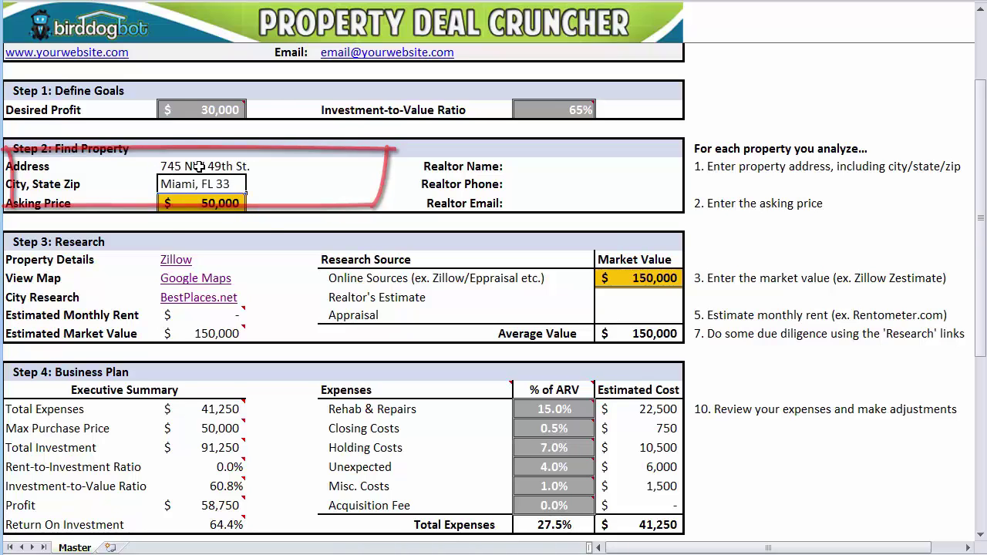
pyautogui.press('Return')
pyautogui.write('50000')
pyautogui.press('Return')
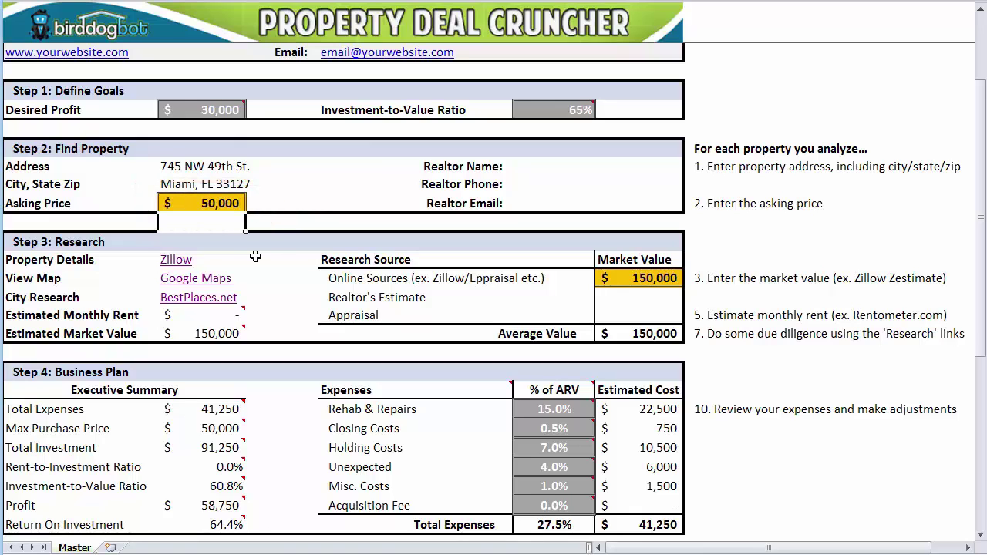
# Step: Open the property's Zillow listing and scroll down through it
pyautogui.moveTo(235, 312)
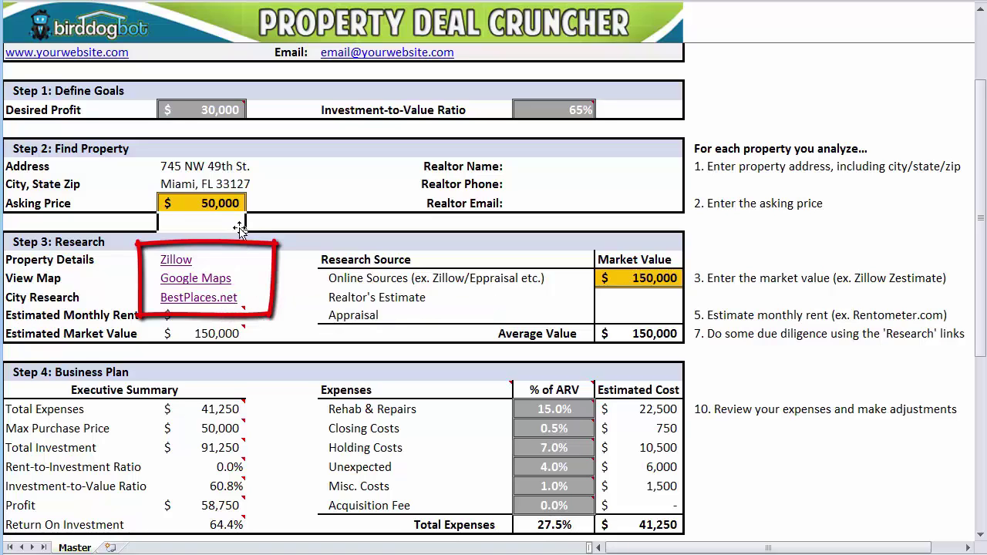
pyautogui.click(176, 260)
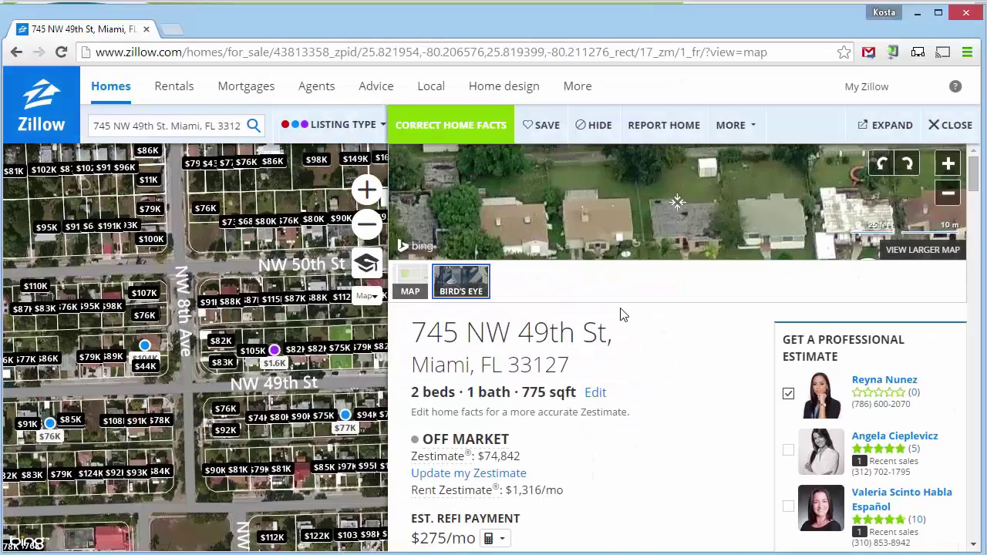
pyautogui.scroll(-2, 623, 314)
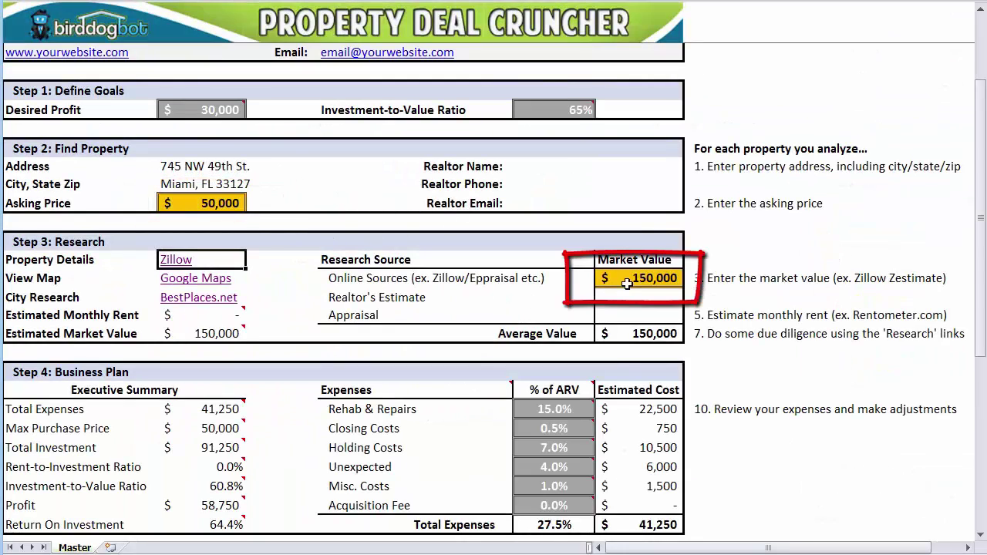
pyautogui.scroll(-3, 611, 377)
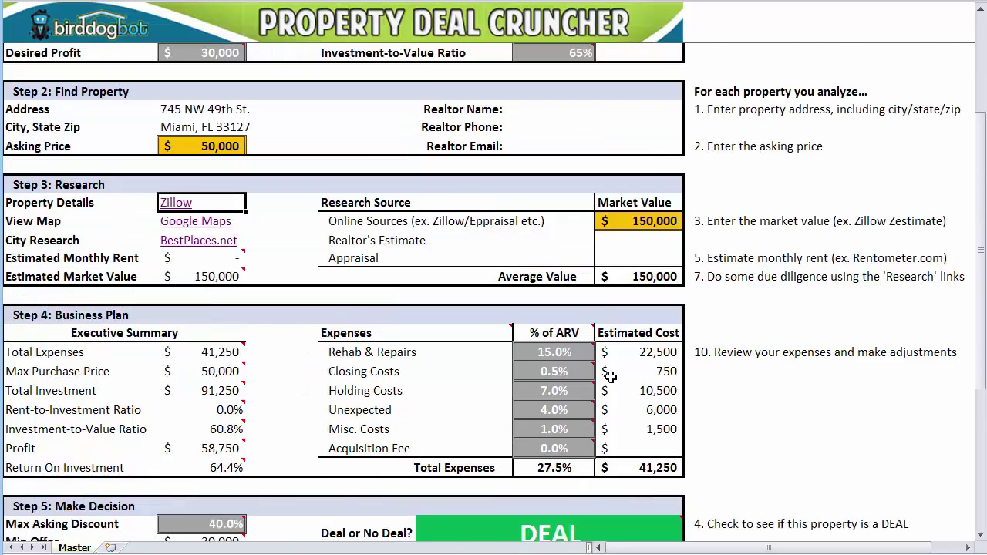
pyautogui.moveTo(504, 421)
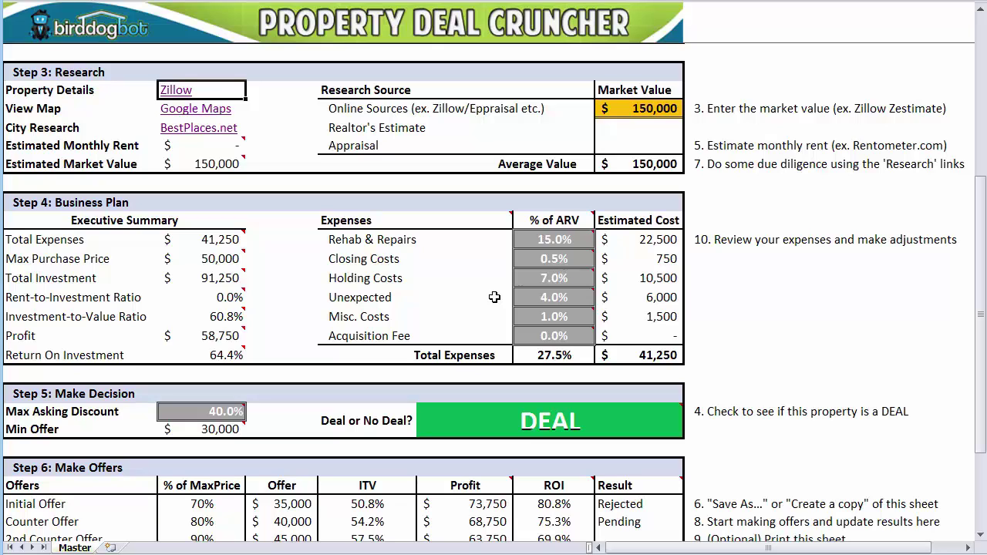
# Step: Enter Zillow's 1,316 Rent Zestimate as Estimated Monthly Rent, giving a 1.4% rent-to-investment ratio
pyautogui.click(204, 147)
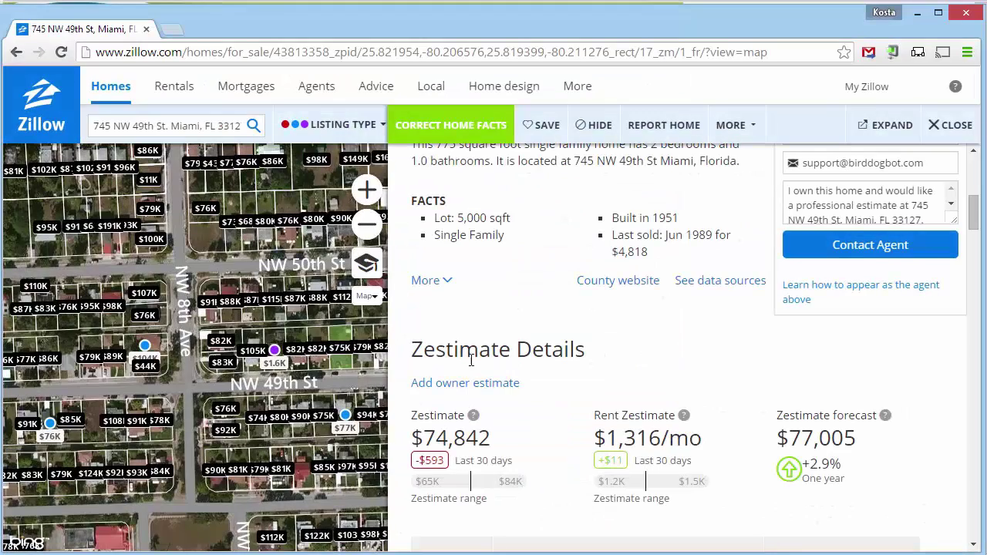
pyautogui.moveTo(606, 437); pyautogui.dragTo(661, 438)
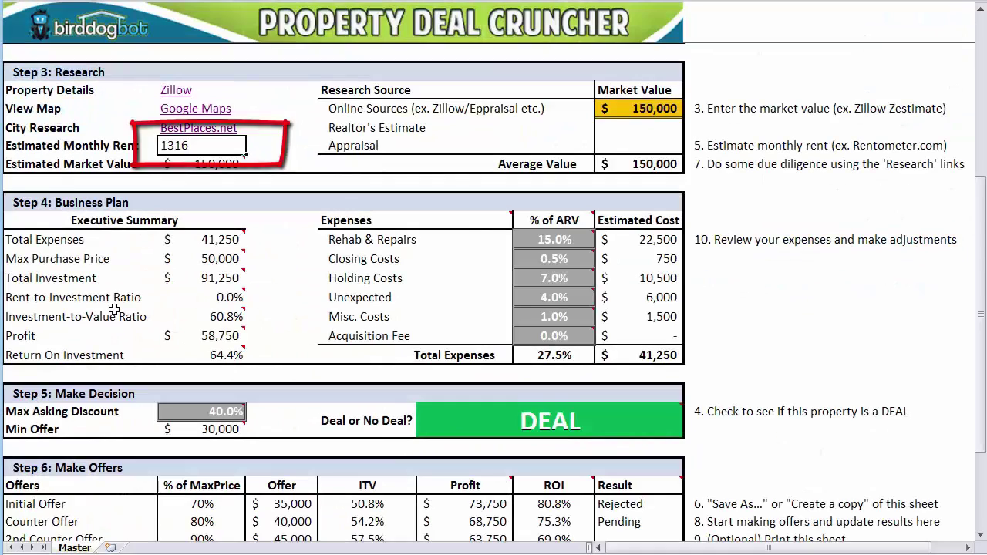
pyautogui.press('Return')
pyautogui.moveTo(123, 301); pyautogui.dragTo(223, 299)
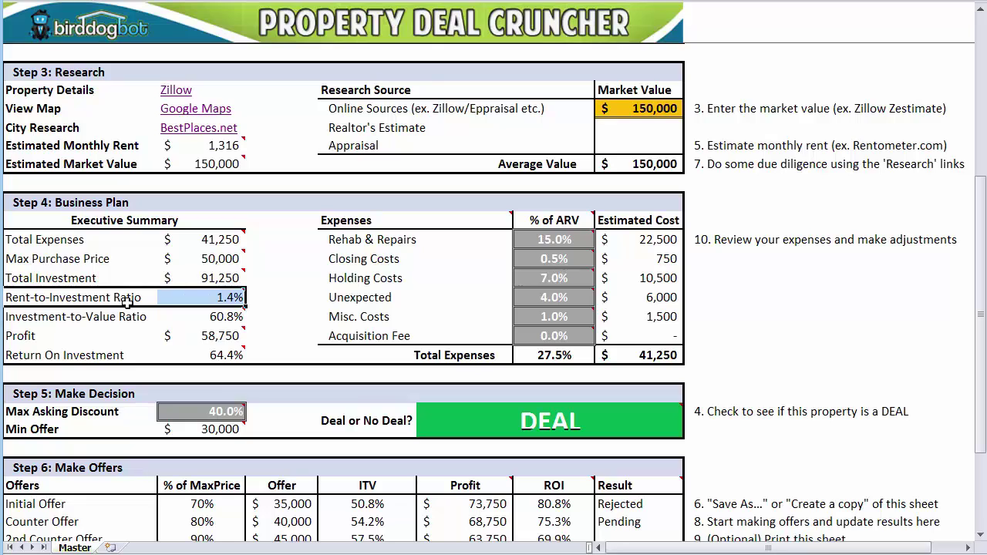
# Step: Create a copy of the Master sheet as Master (2) via Move or Copy
pyautogui.press('Escape')
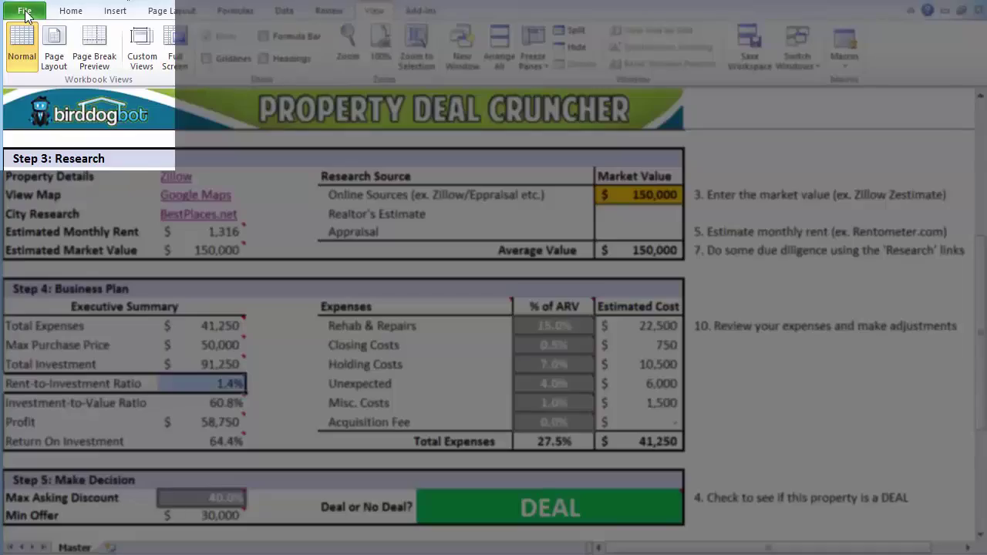
pyautogui.click(25, 11)
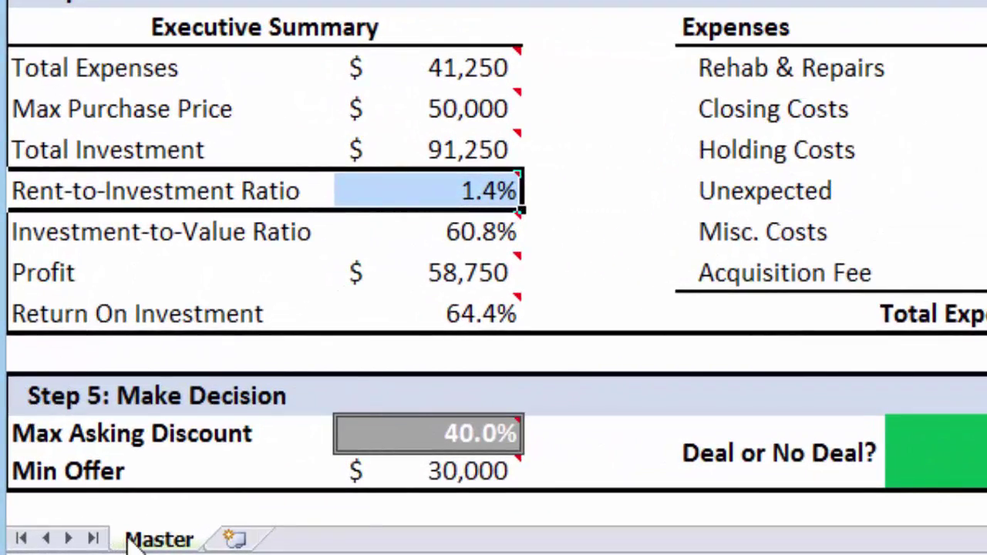
pyautogui.rightClick(135, 538)
pyautogui.click(282, 300)
pyautogui.click(88, 405)
pyautogui.click(344, 459)
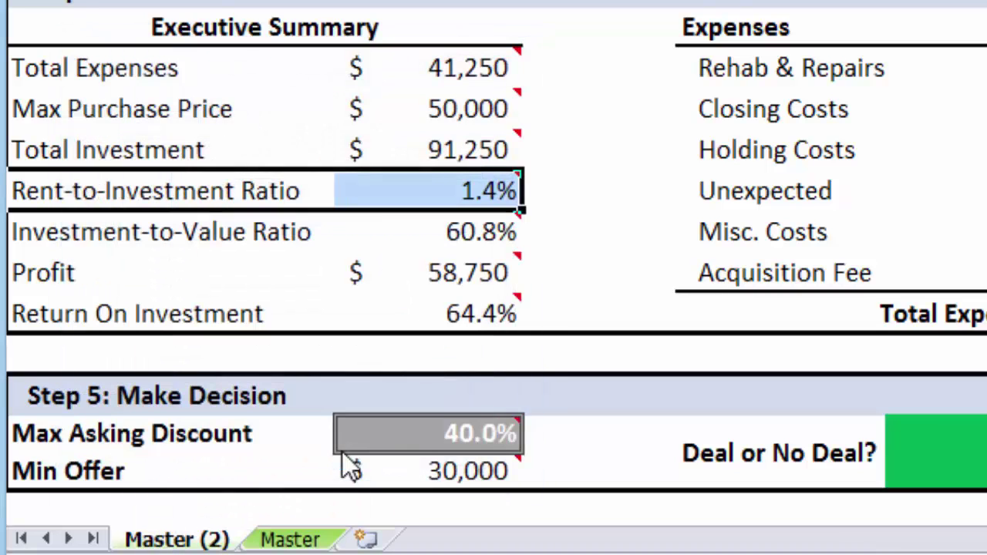
# Step: Rename Master (2) after the property's street address, then return to Master
pyautogui.rightClick(154, 542)
pyautogui.click(286, 267)
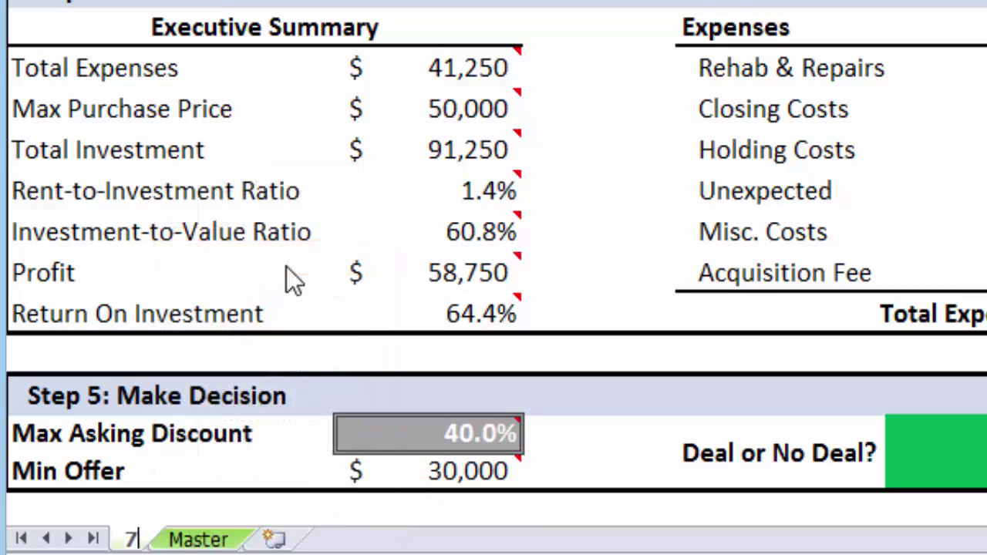
pyautogui.press('Return')
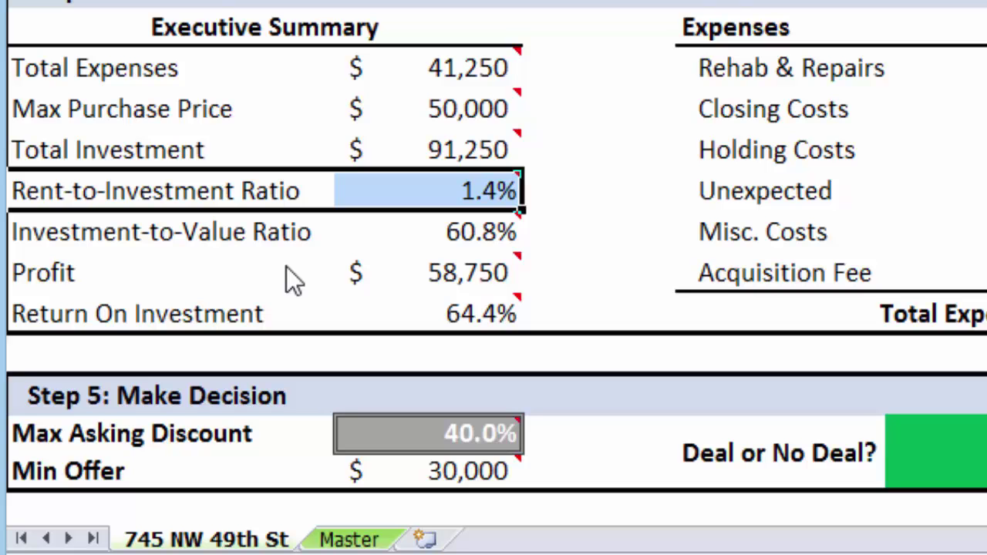
pyautogui.click(353, 539)
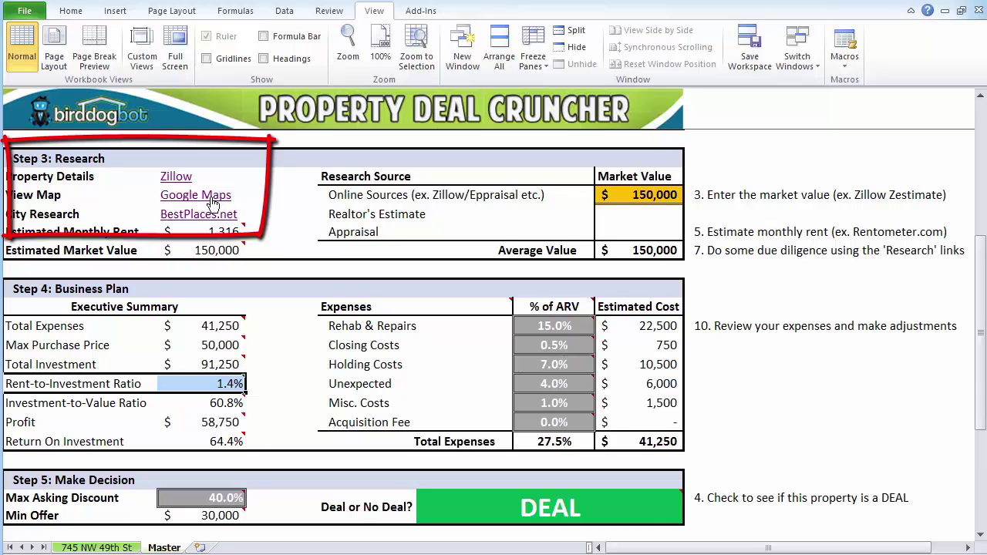
# Step: Open the property in Google Maps Street View and turn the view down the street
pyautogui.click(208, 199)
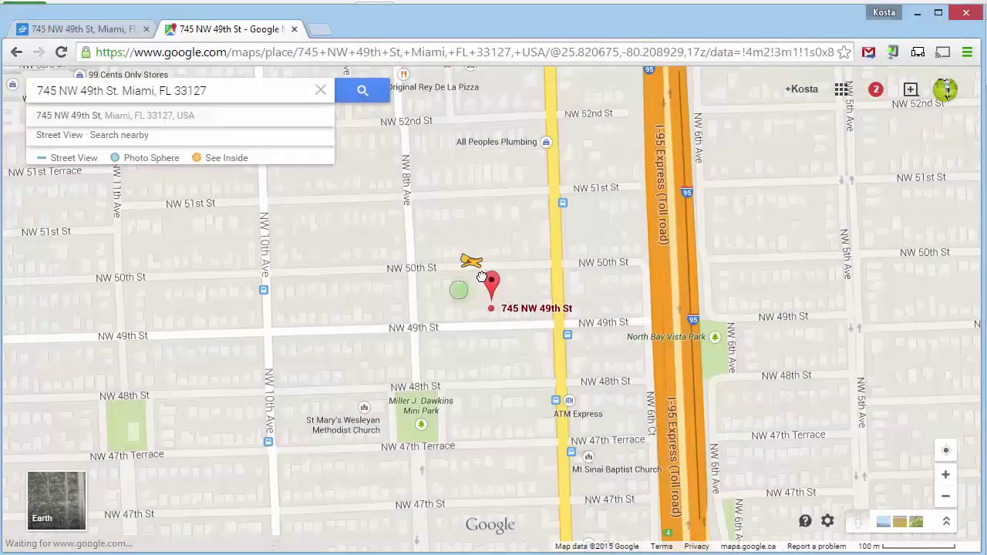
pyautogui.moveTo(481, 276); pyautogui.dragTo(489, 283)
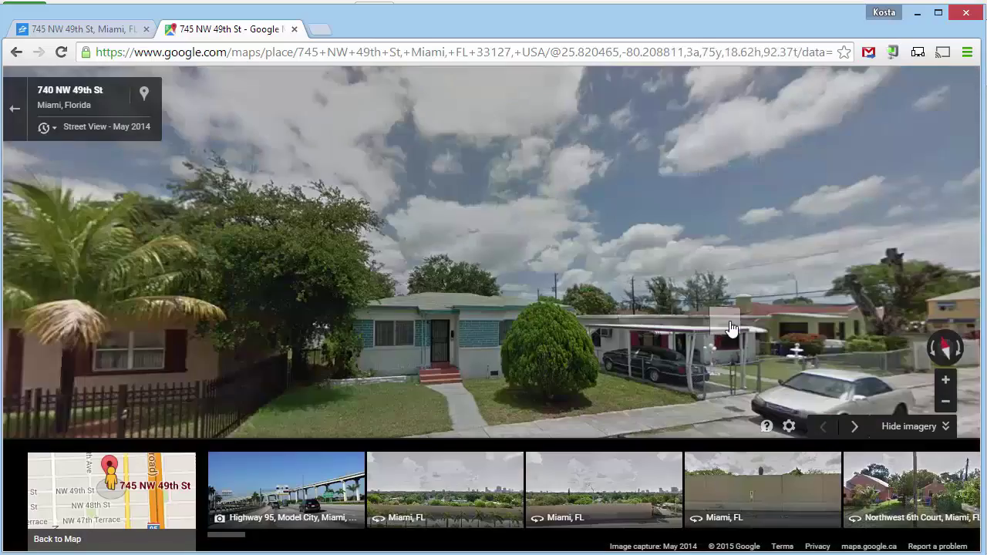
pyautogui.moveTo(724, 322); pyautogui.dragTo(478, 320)
pyautogui.moveTo(673, 311); pyautogui.dragTo(582, 317)
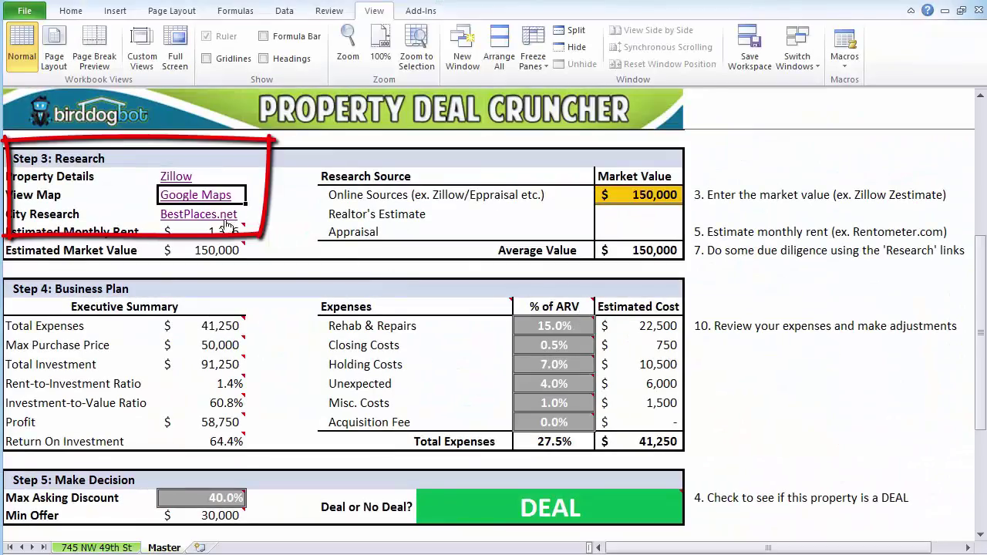
pyautogui.click(224, 217)
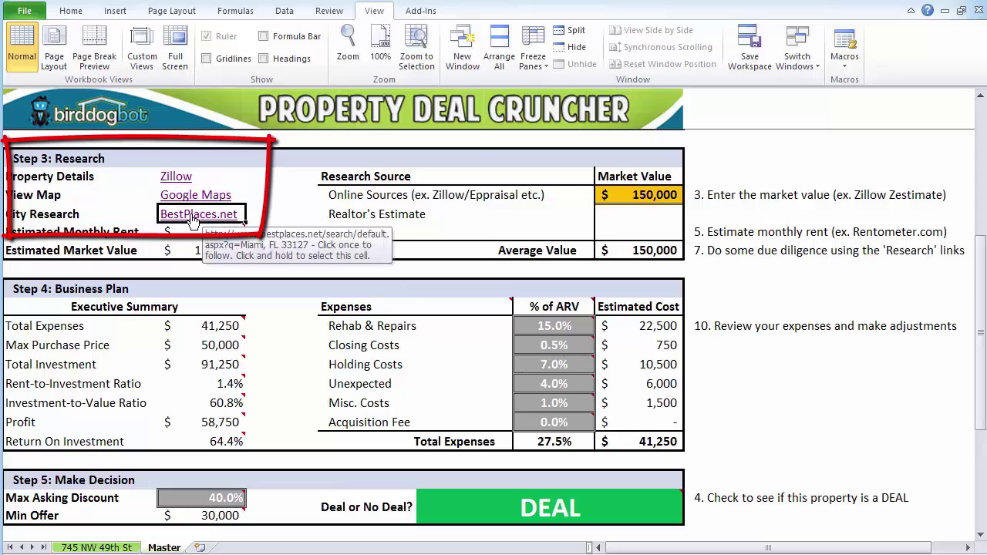